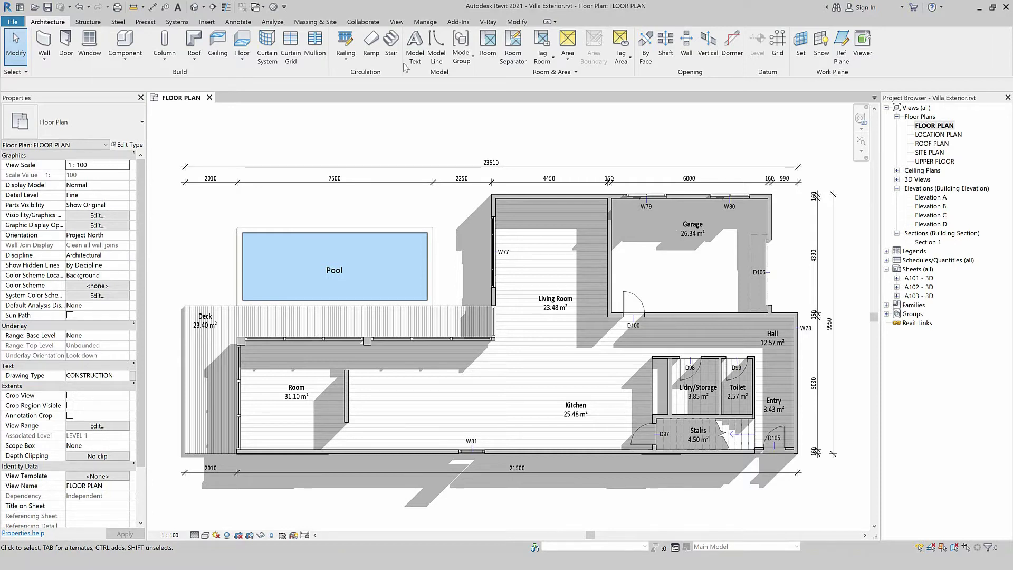
Start linking a Revit model from the Insert ribbon, then close the file window without linking.
left_click(206, 22)
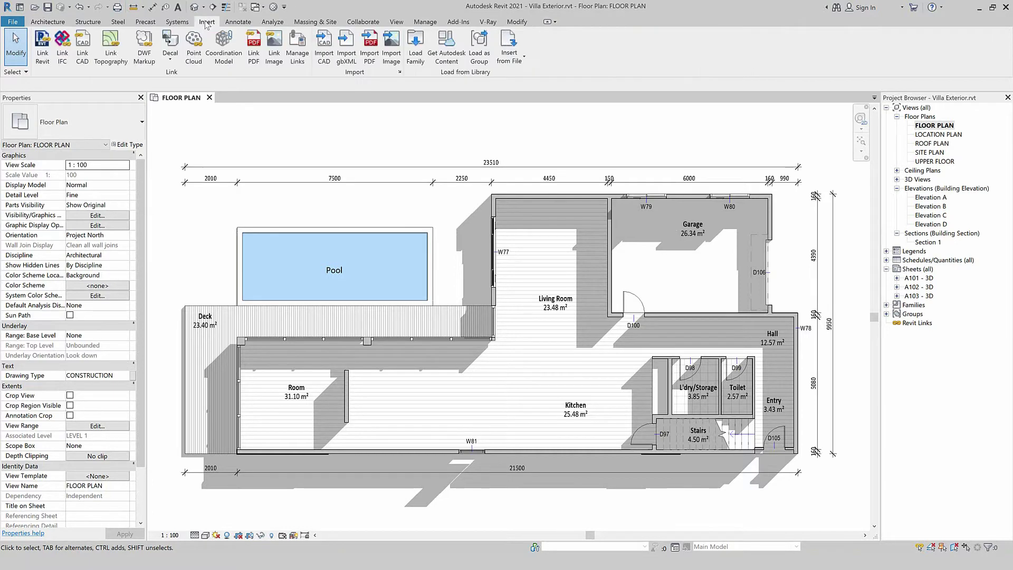
left_click(40, 62)
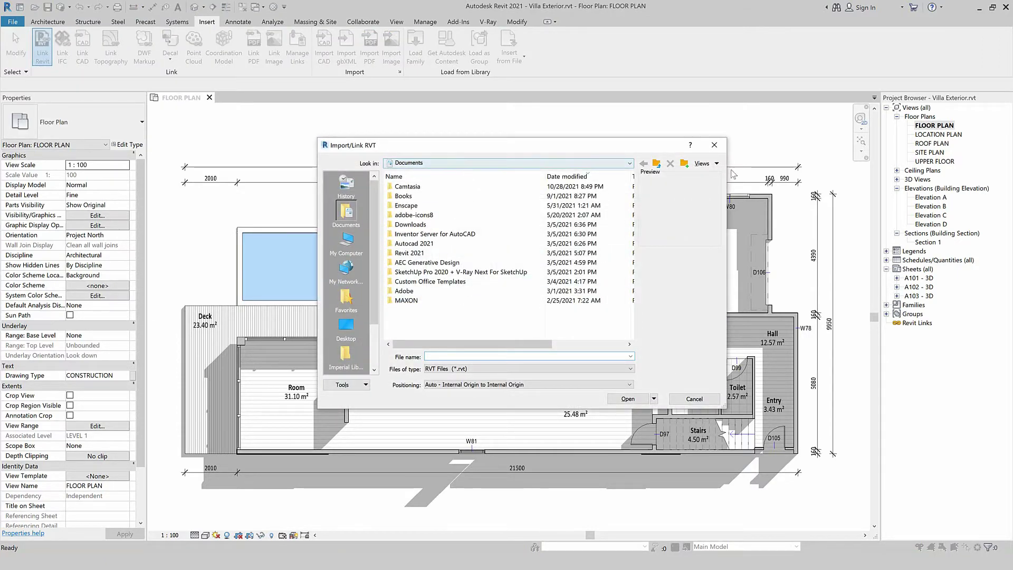
left_click(714, 144)
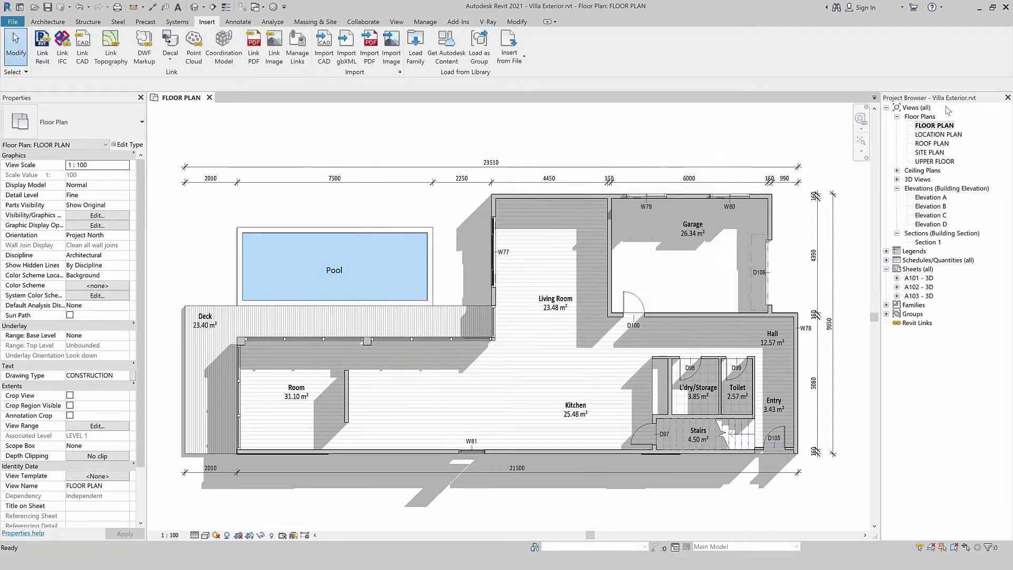
From Revit Links, pick Villa Interior.rvt in 01-Project with Auto - Internal Origin to Internal Origin positioning.
left_click(917, 323)
right_click(914, 330)
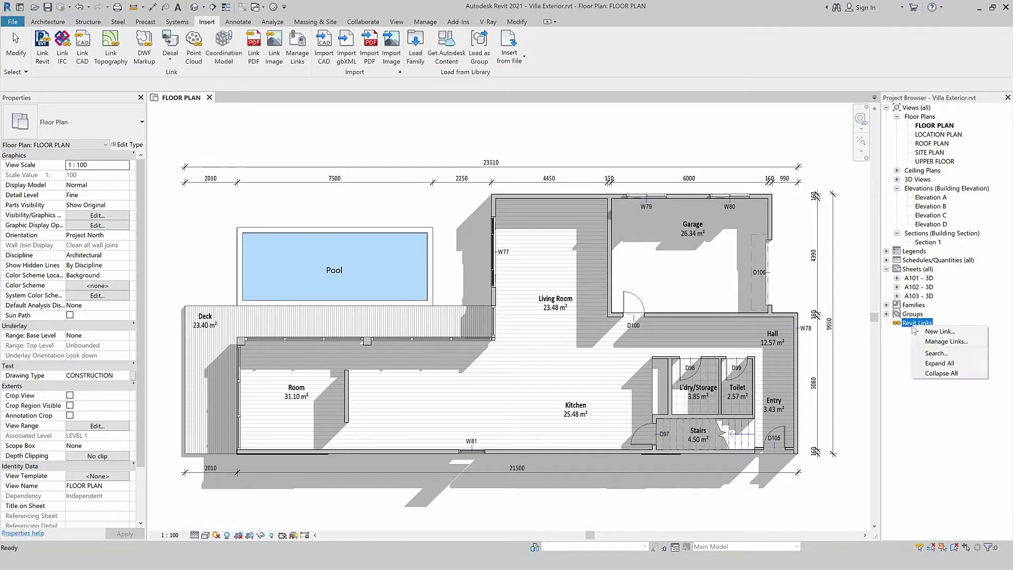
left_click(923, 332)
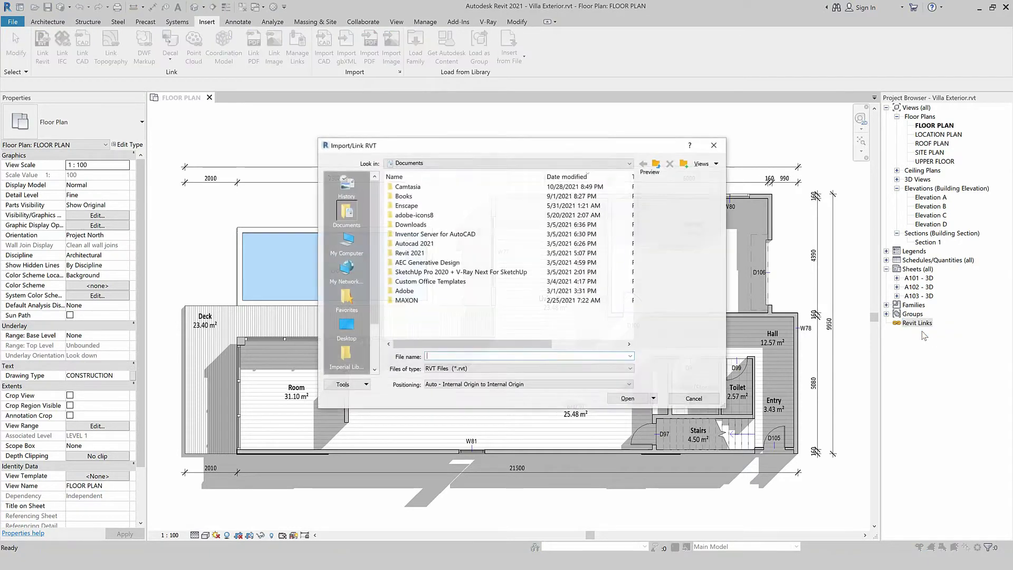
left_click(422, 165)
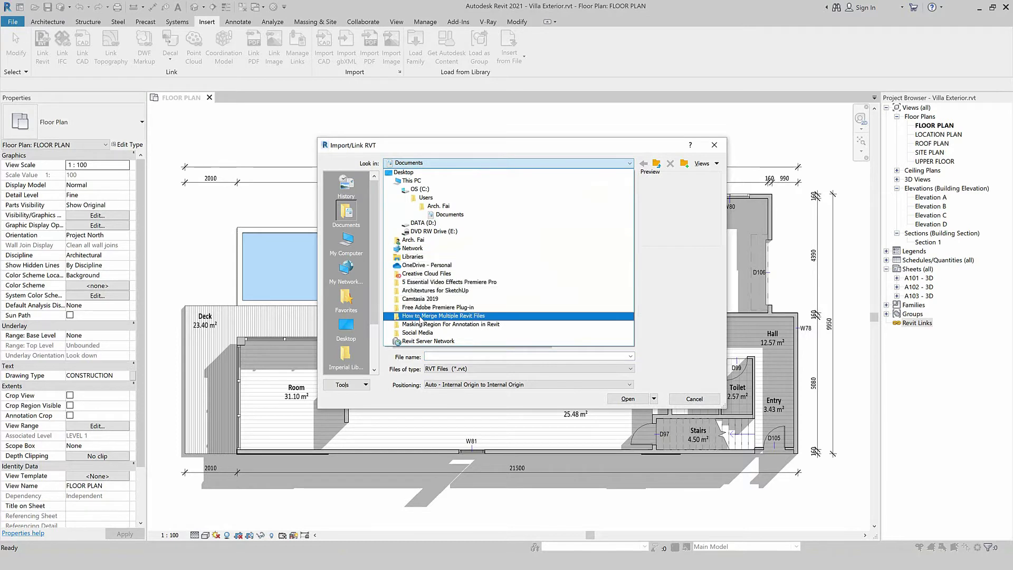
left_click(421, 315)
double_click(417, 195)
left_click(423, 197)
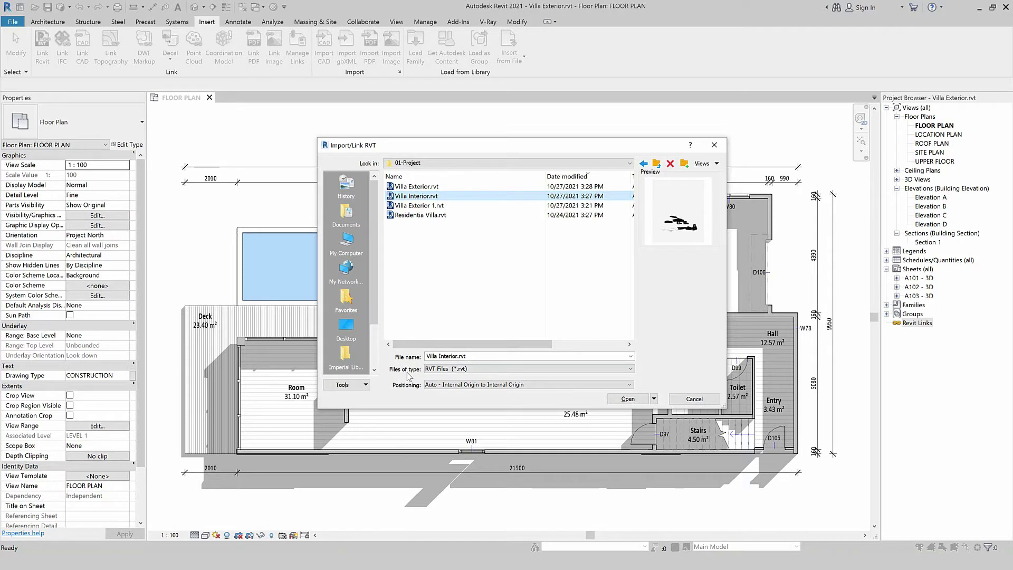
left_click(441, 374)
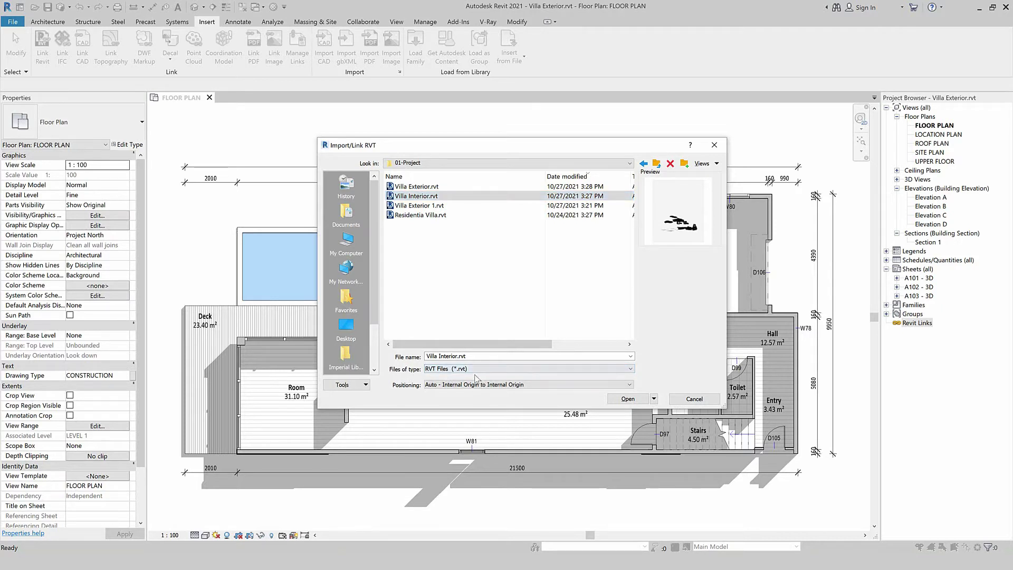
left_click(437, 387)
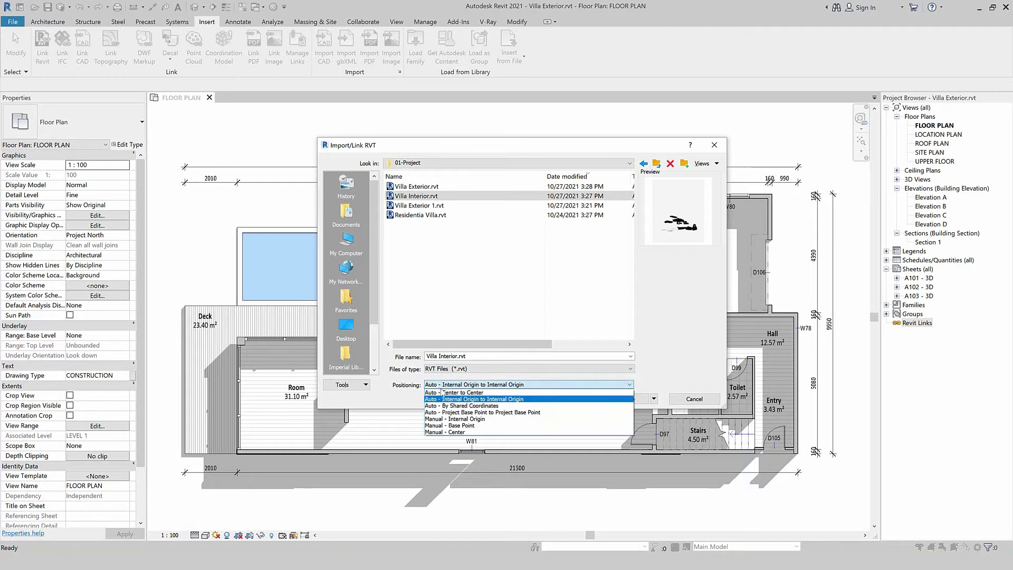
left_click(464, 400)
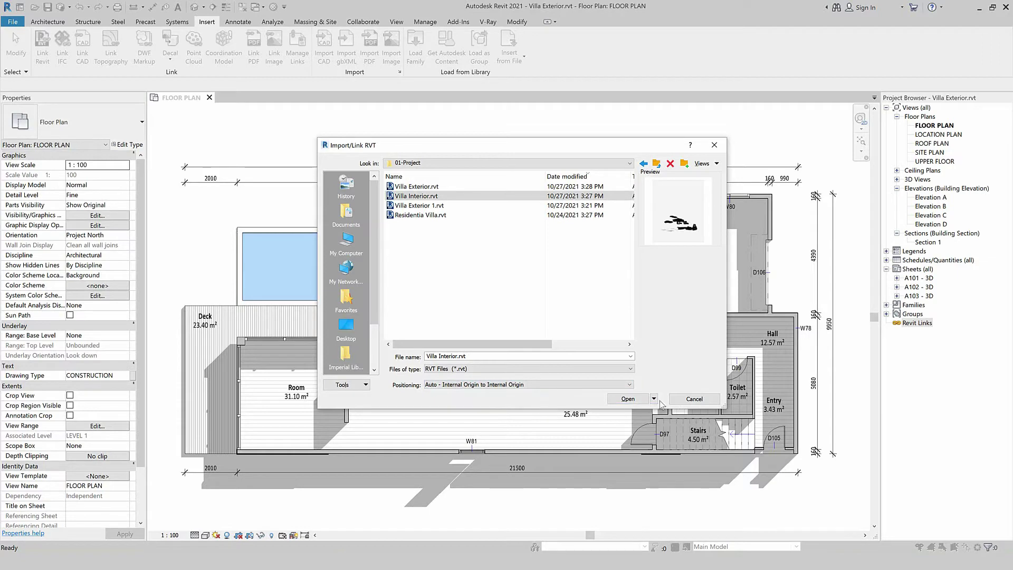
Link Villa Interior.rvt, dismiss the nested-links warning, inspect the linked model, and open Manage Links.
left_click(628, 399)
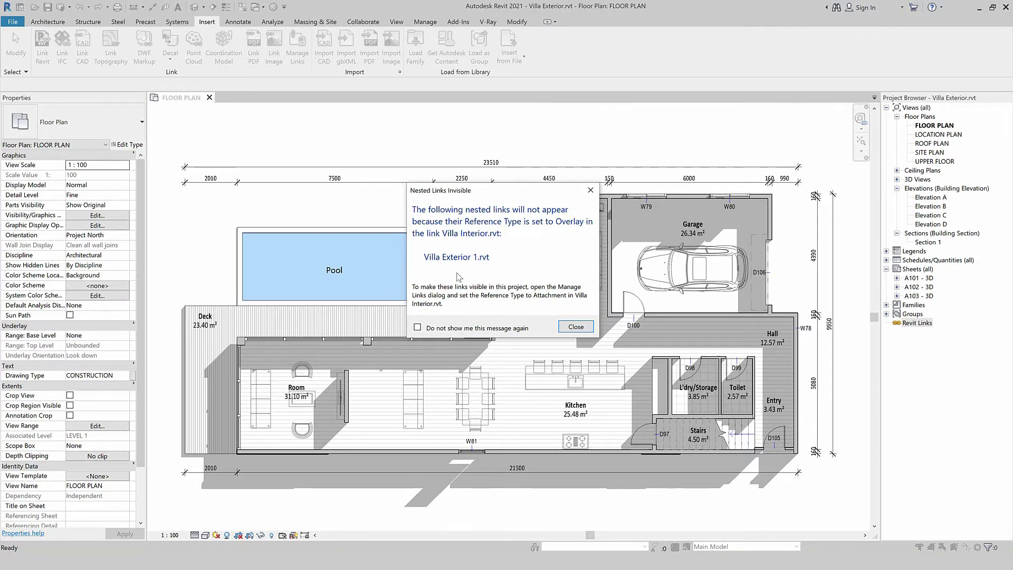
left_click(591, 190)
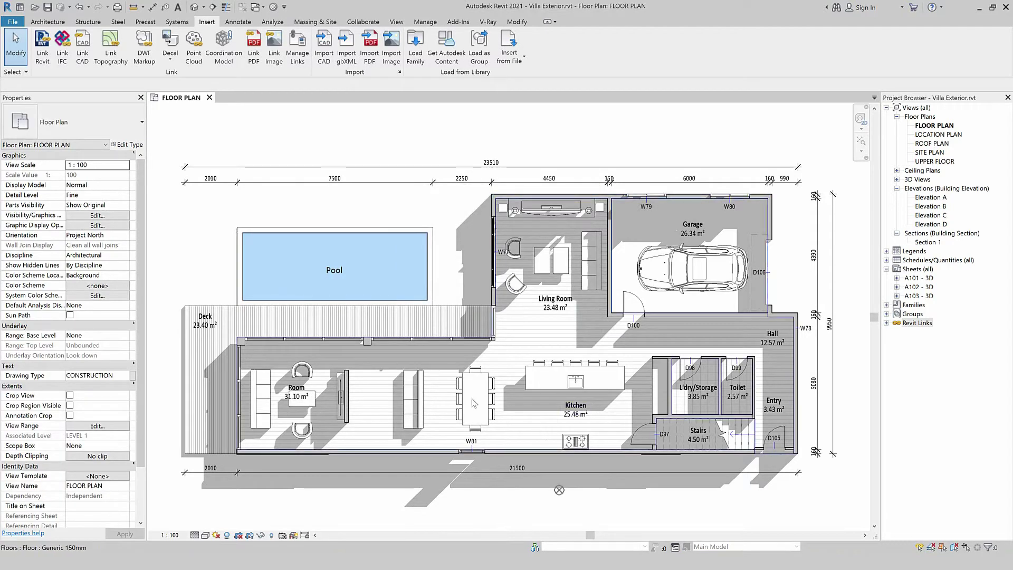
left_click(467, 398)
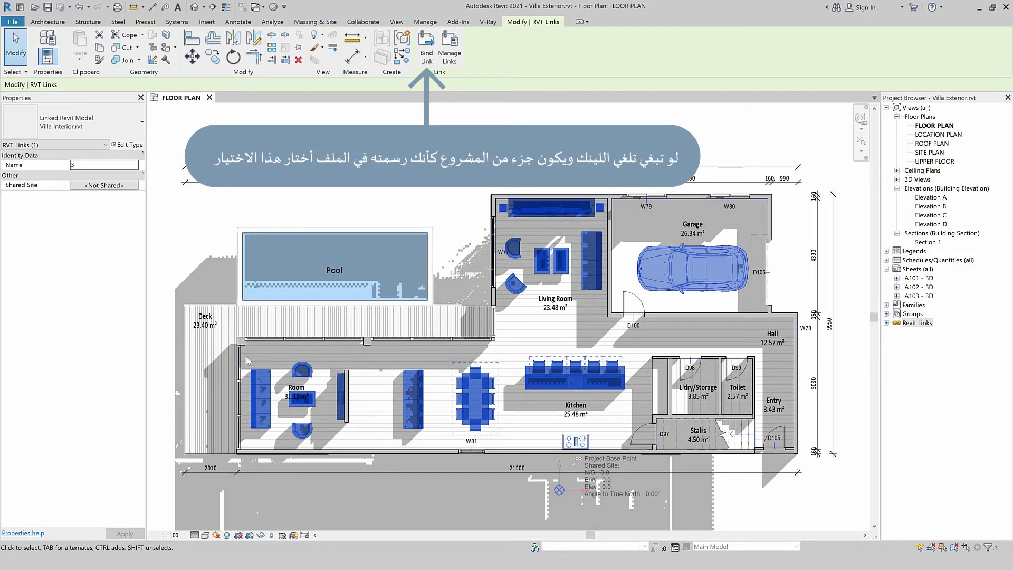
left_click(214, 231)
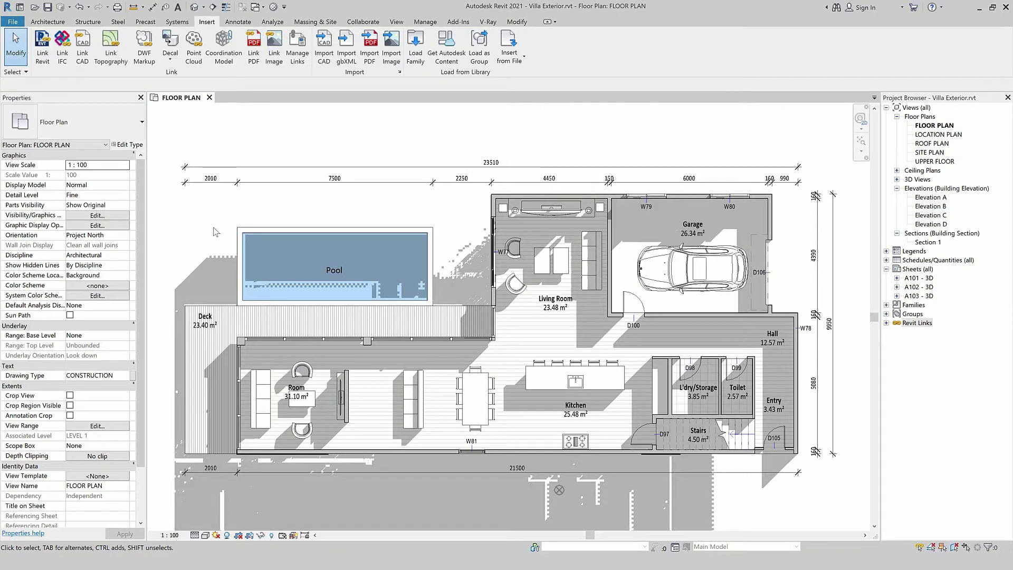
left_click(421, 24)
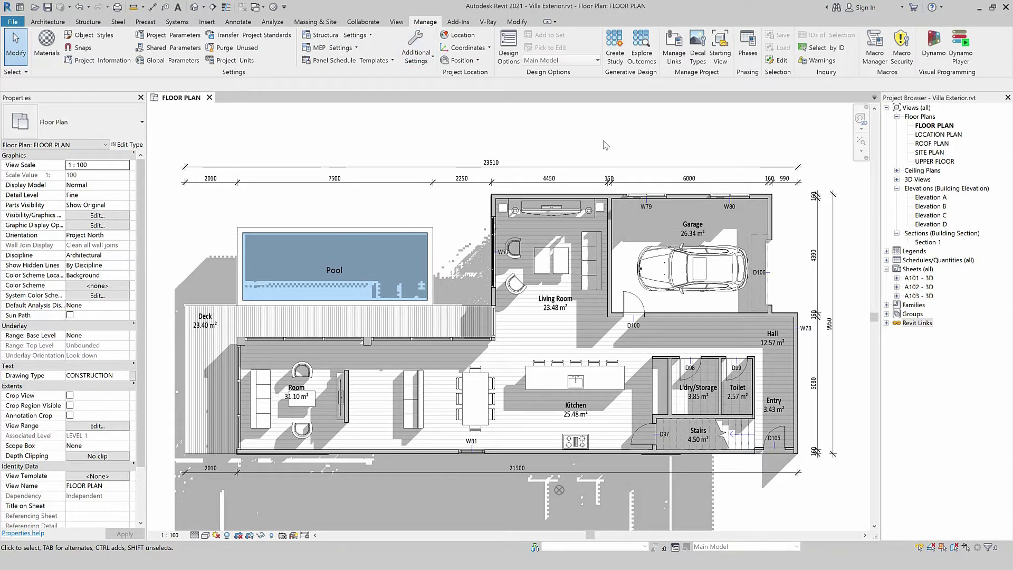
left_click(677, 57)
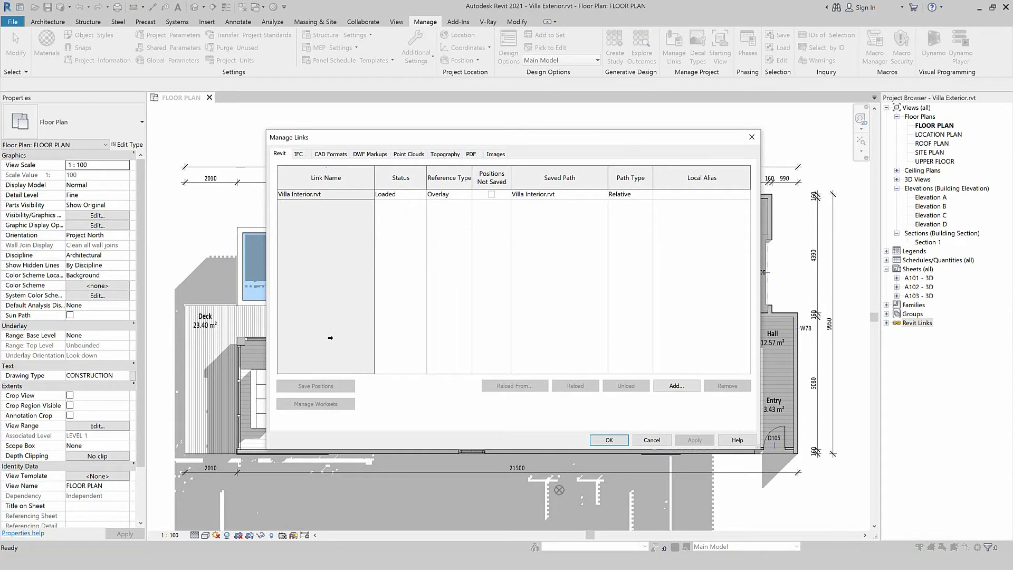
Select the Villa Interior.rvt row on the Revit tab of Manage Links.
left_click(323, 194)
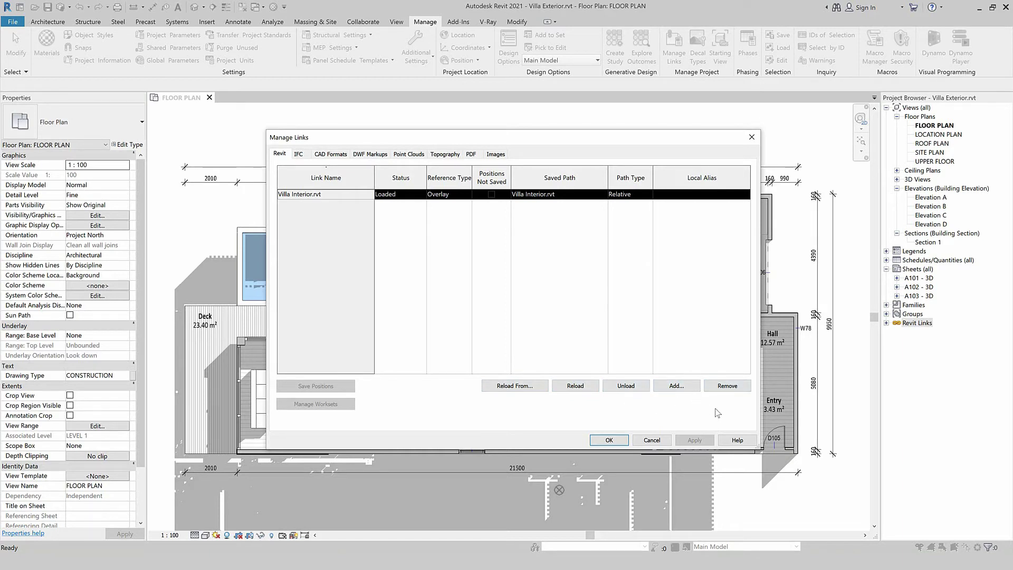
Remove the Villa Interior.rvt link, re-add it from 01-Project, and apply the changes.
left_click(725, 392)
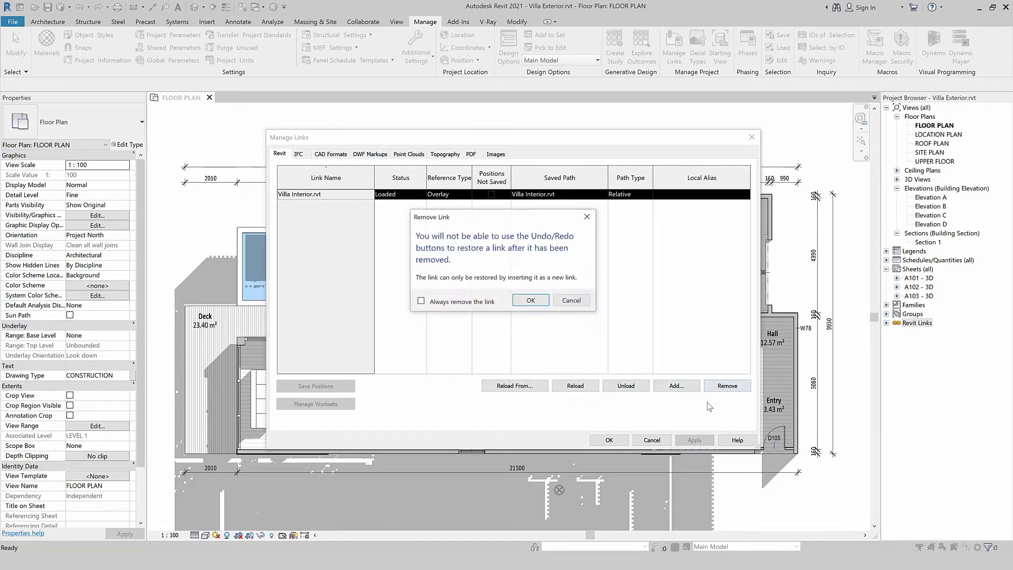
left_click(527, 301)
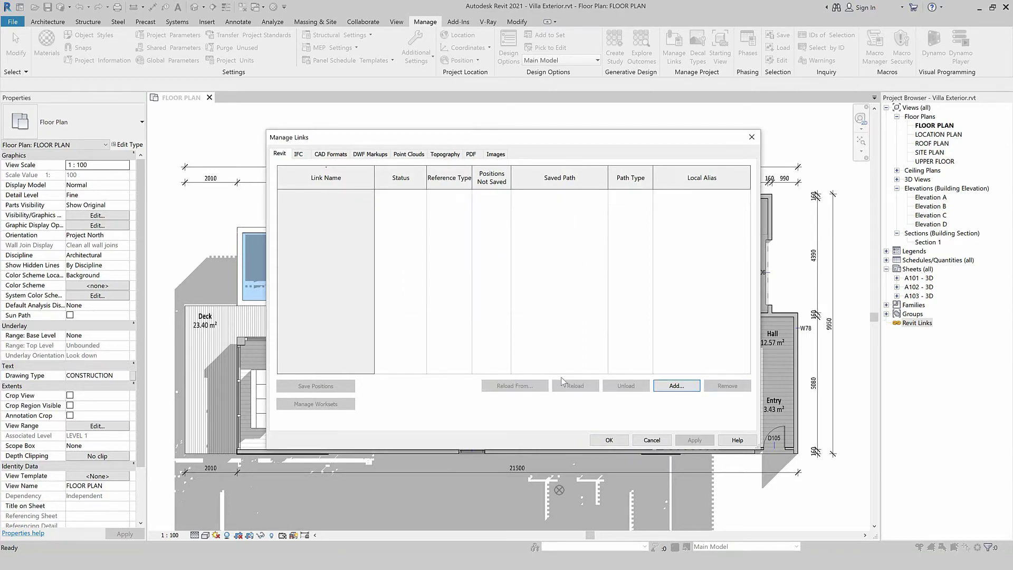
left_click(675, 386)
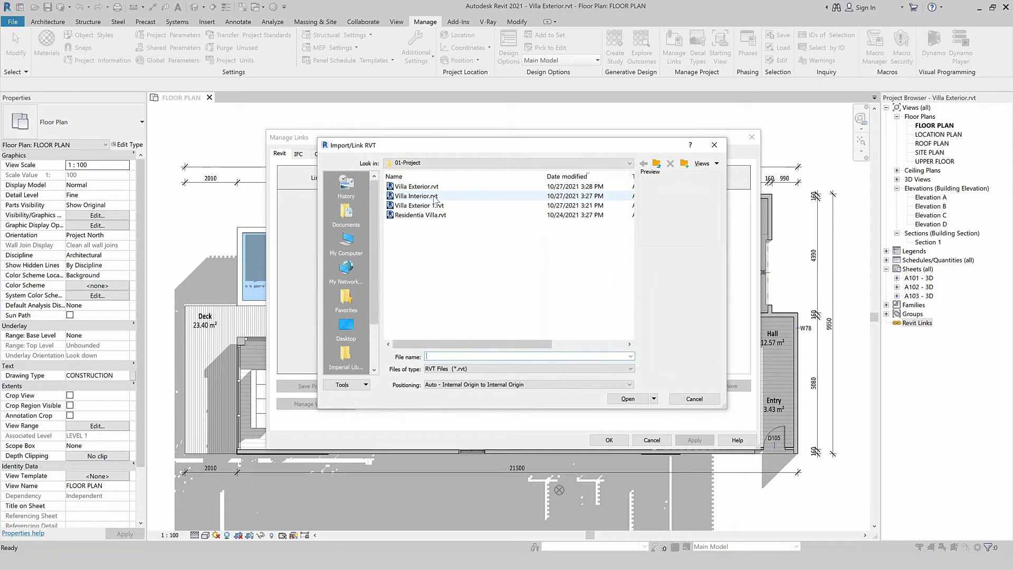
left_click(416, 196)
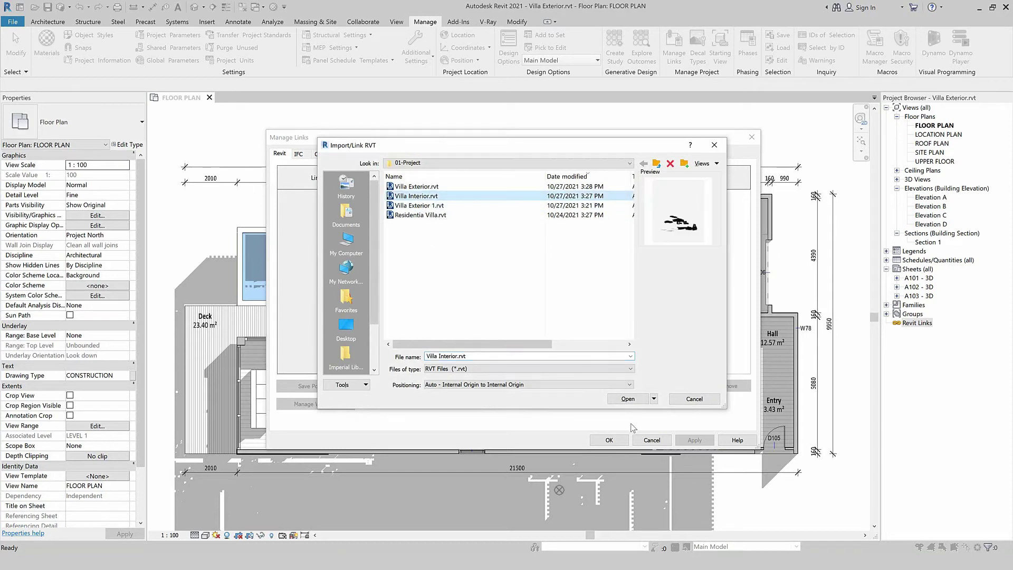
left_click(629, 399)
left_click(609, 440)
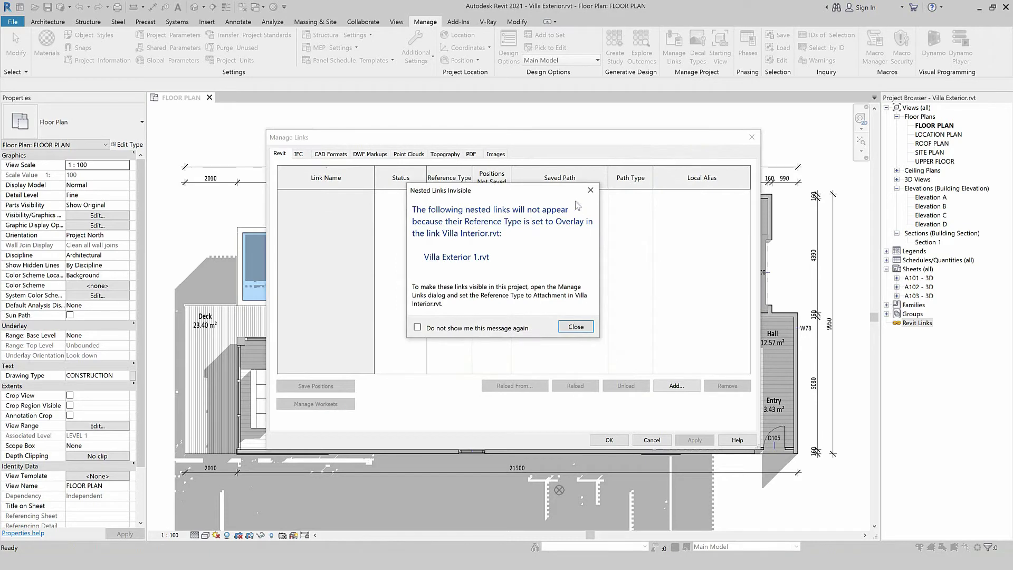
left_click(590, 189)
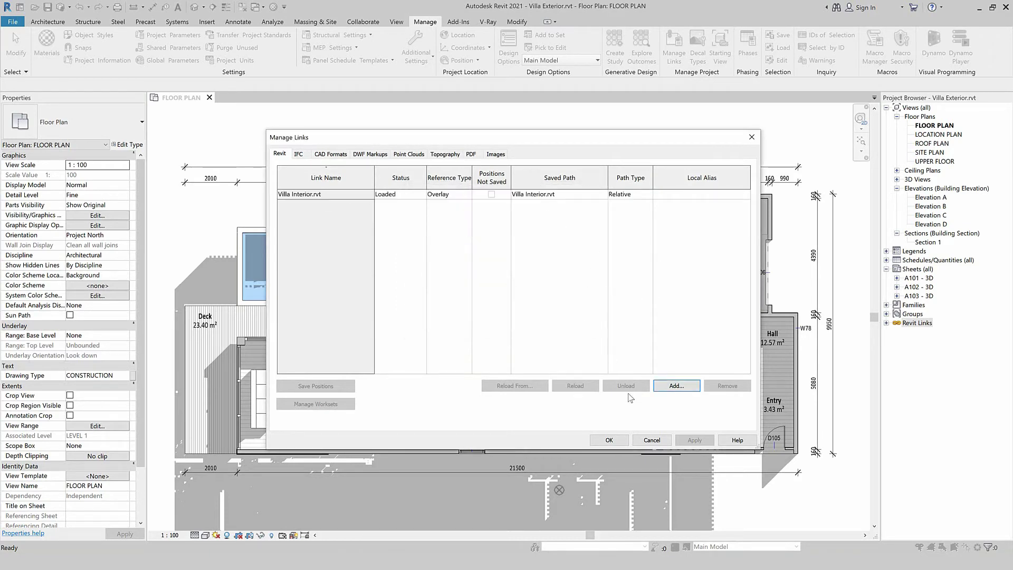
left_click(612, 441)
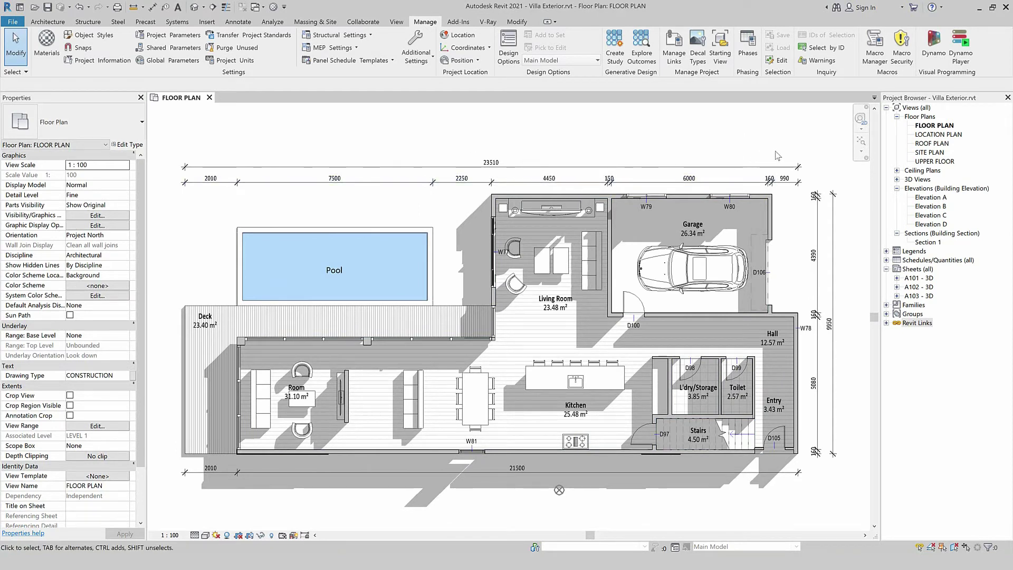
Expand Revit Links in the Project Browser and choose Unload for Villa Interior.rvt.
left_click(921, 326)
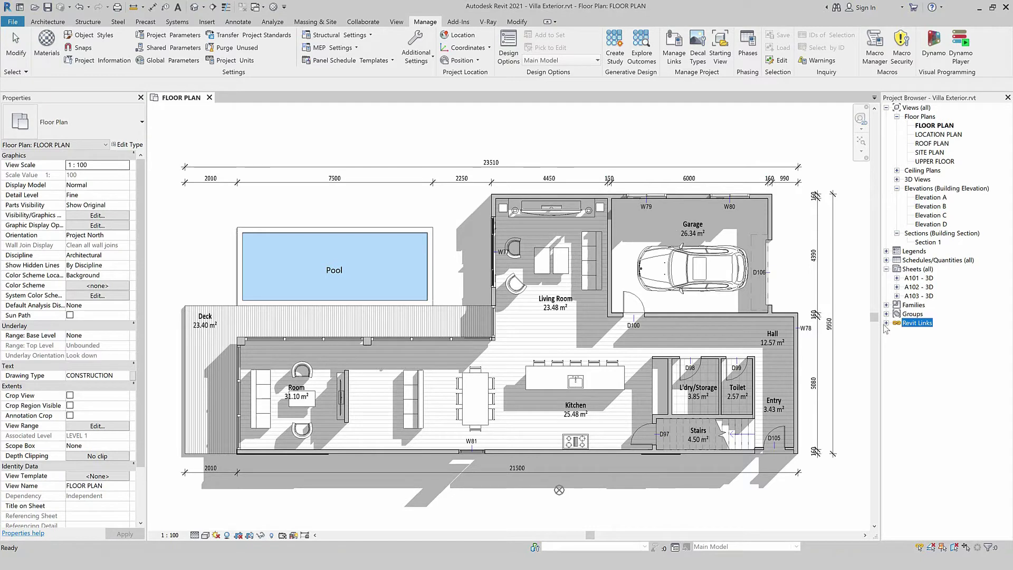
double_click(926, 329)
left_click(924, 333)
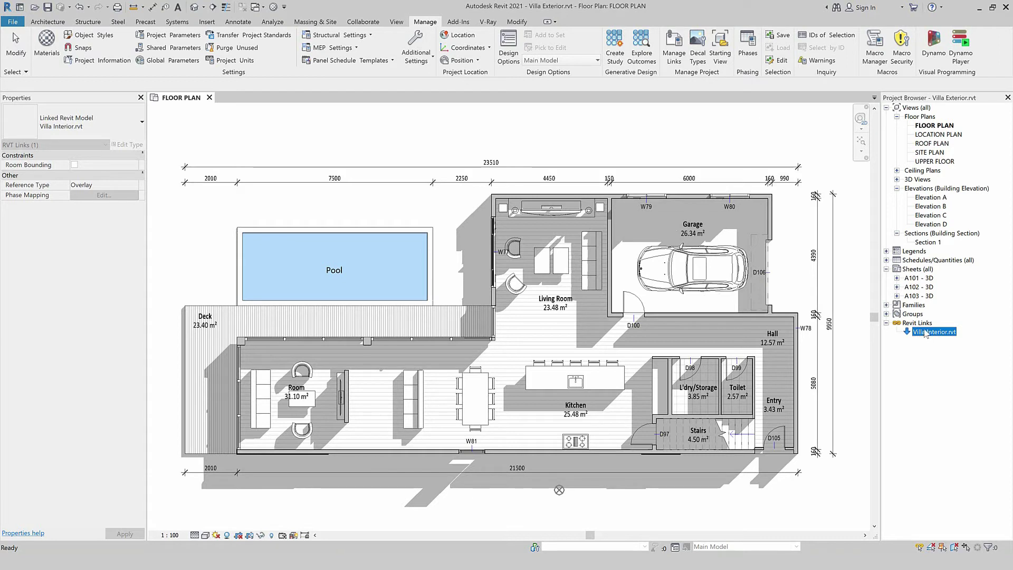
right_click(930, 333)
left_click(947, 345)
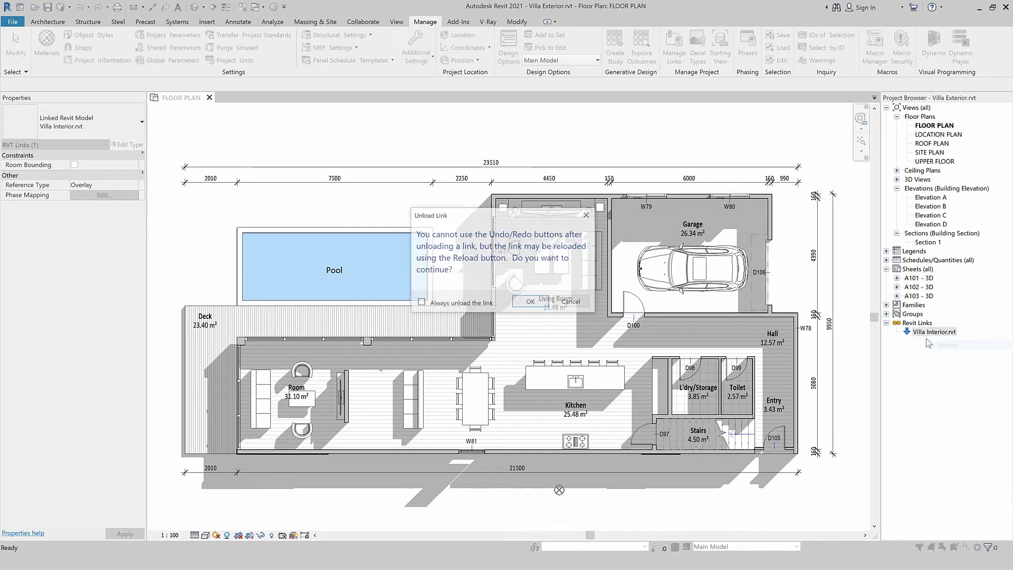
Unload Villa Interior.rvt, reload it from the Project Browser, and check it in Manage Links.
left_click(531, 302)
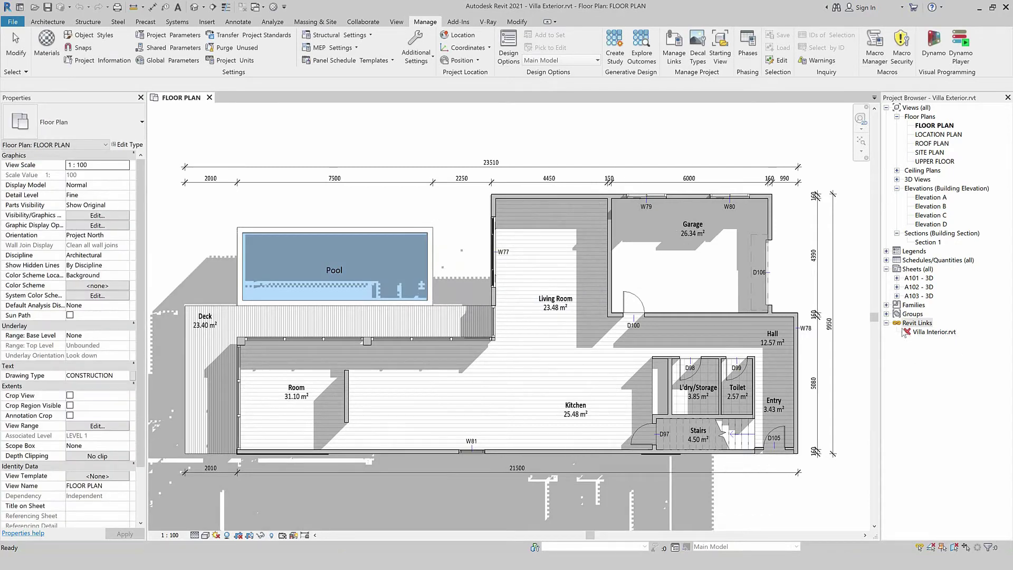
right_click(928, 333)
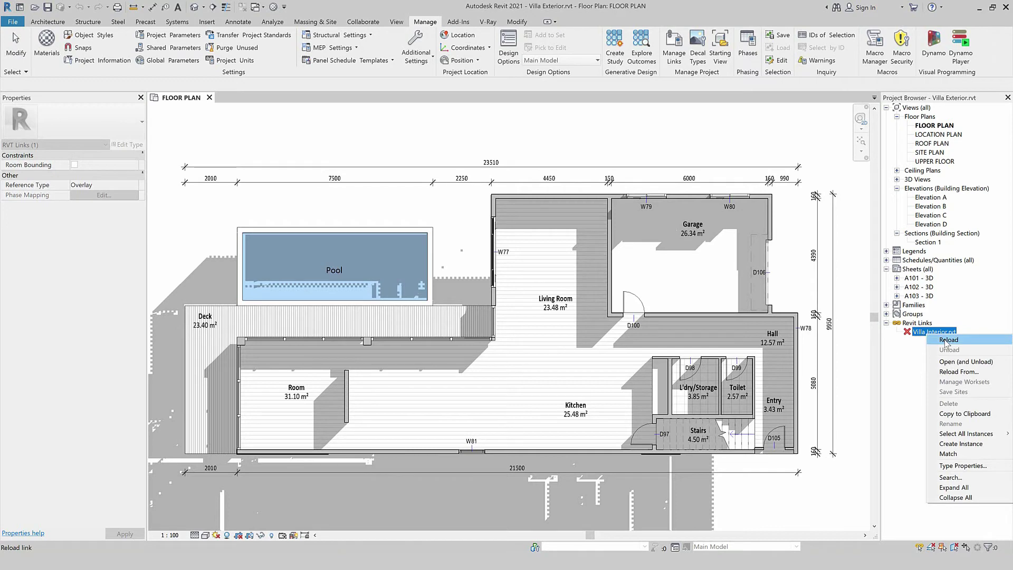
left_click(948, 341)
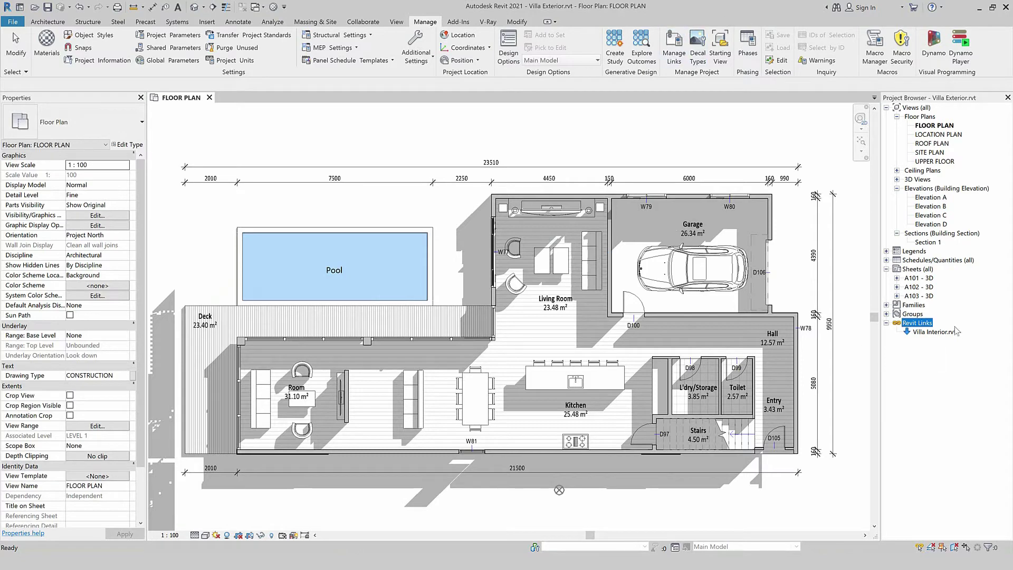
left_click(674, 47)
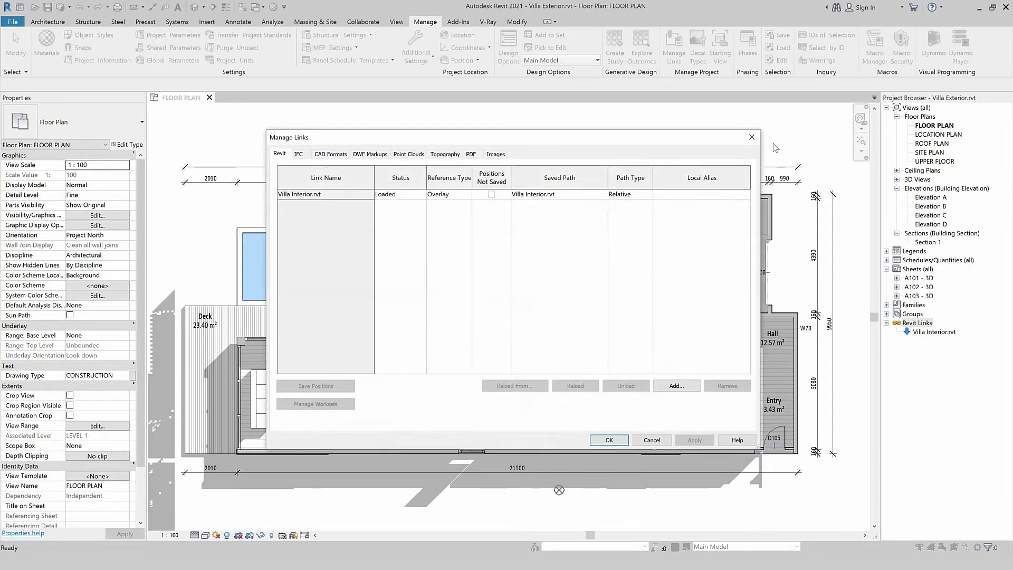
left_click(752, 138)
left_click(917, 323)
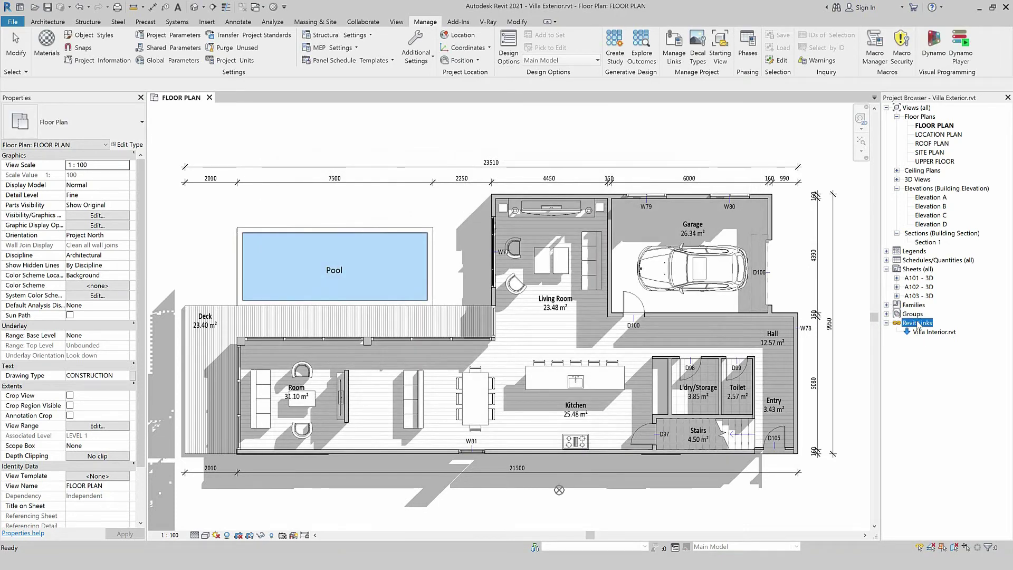
right_click(917, 323)
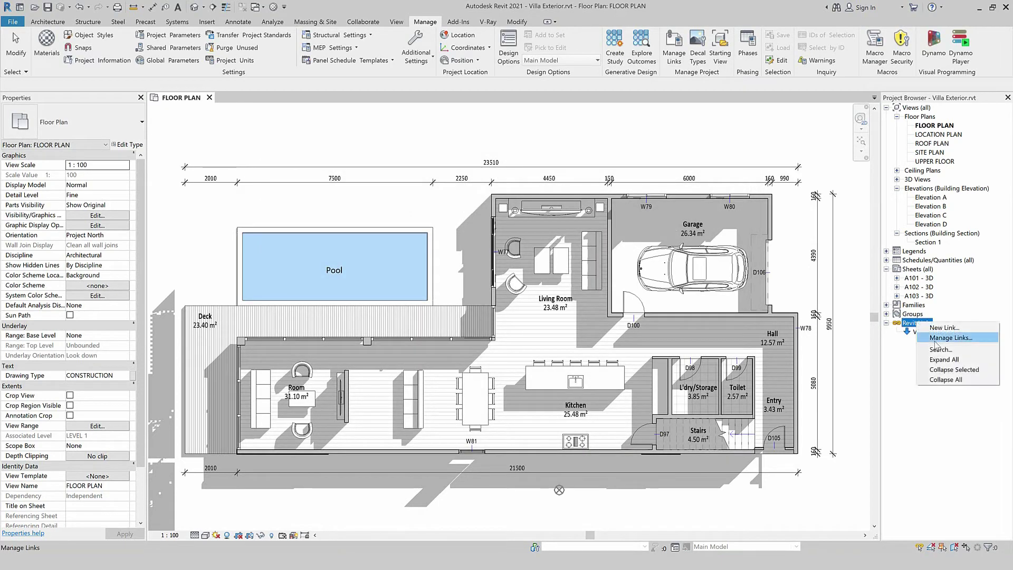
left_click(940, 338)
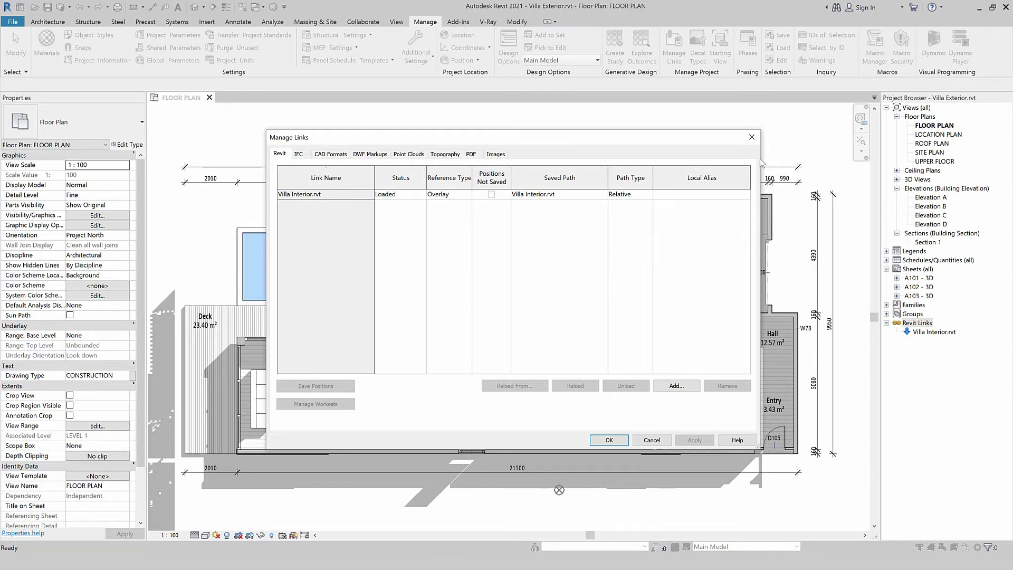
left_click(751, 137)
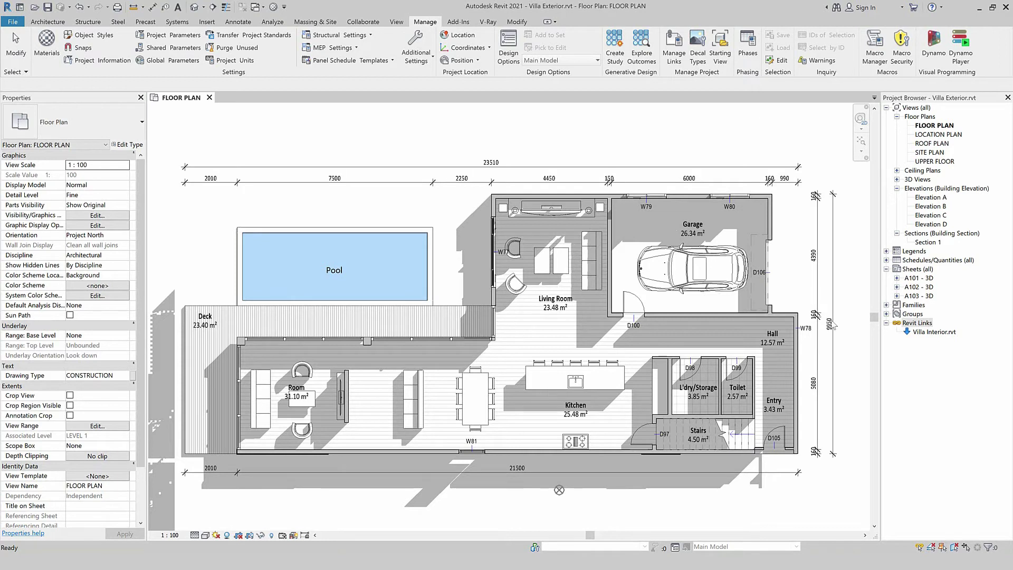
Open Villa Interior.rvt on its own from its link entry, unloading the link.
left_click(933, 332)
right_click(933, 334)
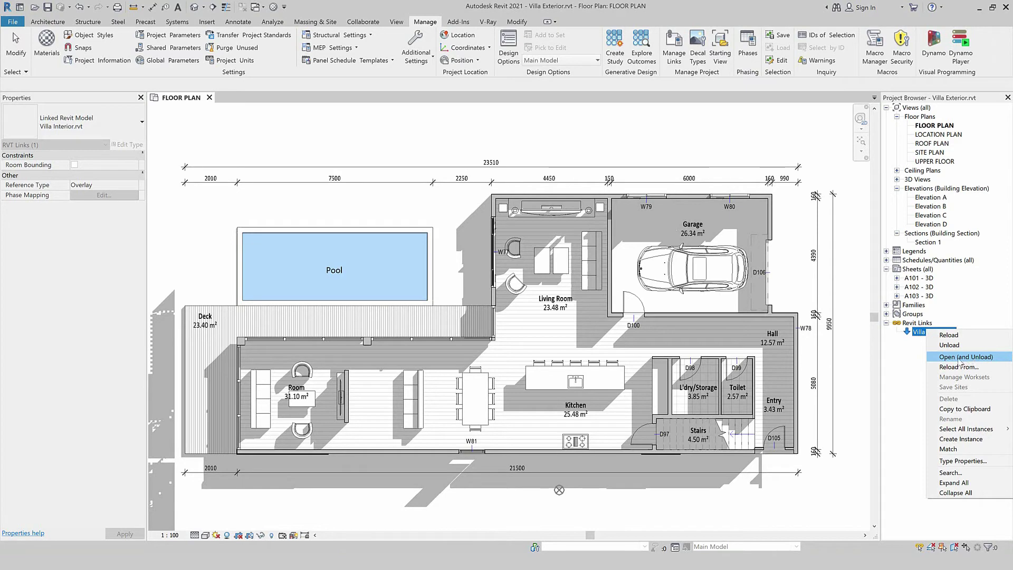
left_click(969, 359)
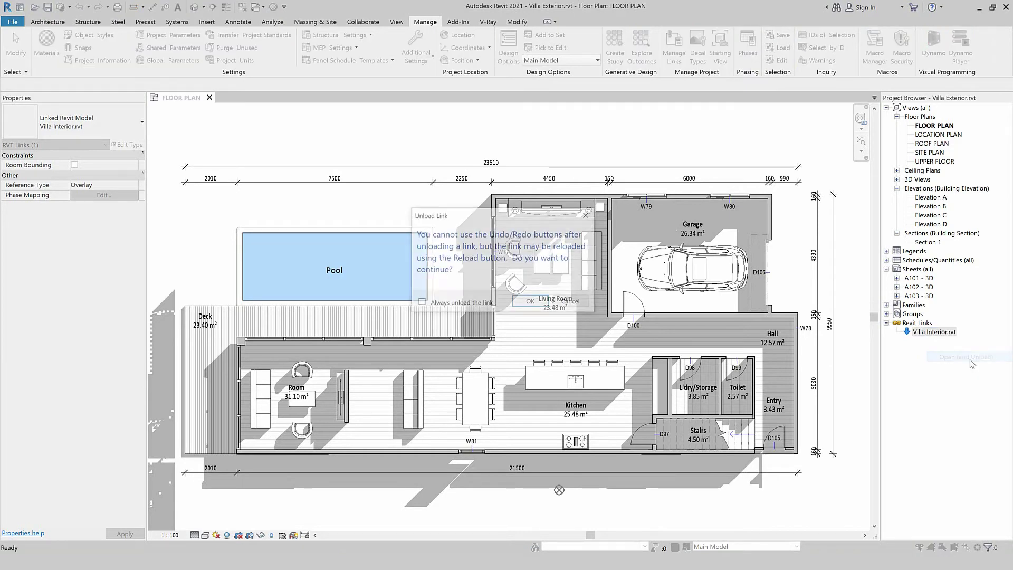
left_click(531, 304)
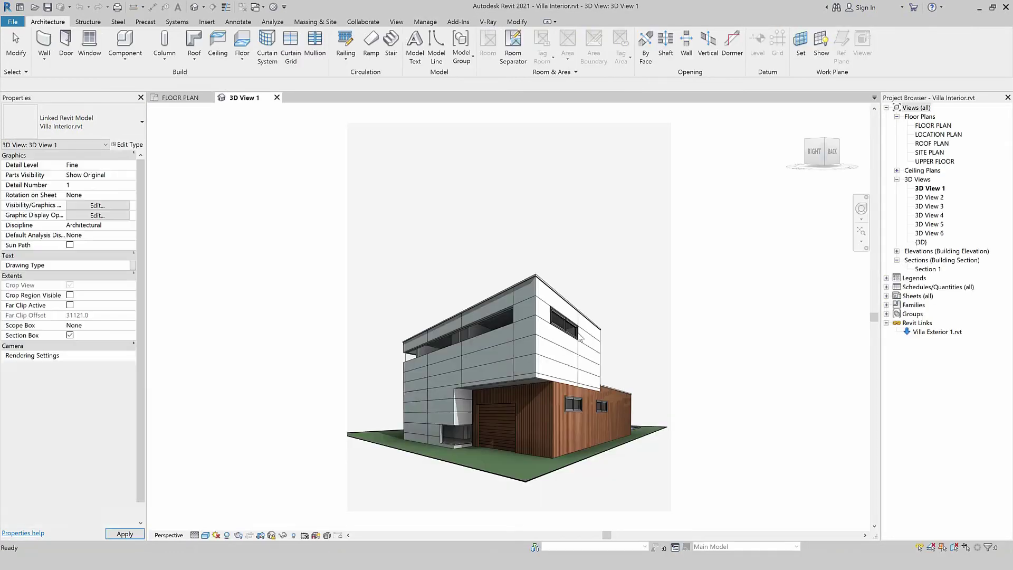
In the interior FLOOR PLAN, rotate the four-seat sofa 90° to lie horizontally.
double_click(930, 127)
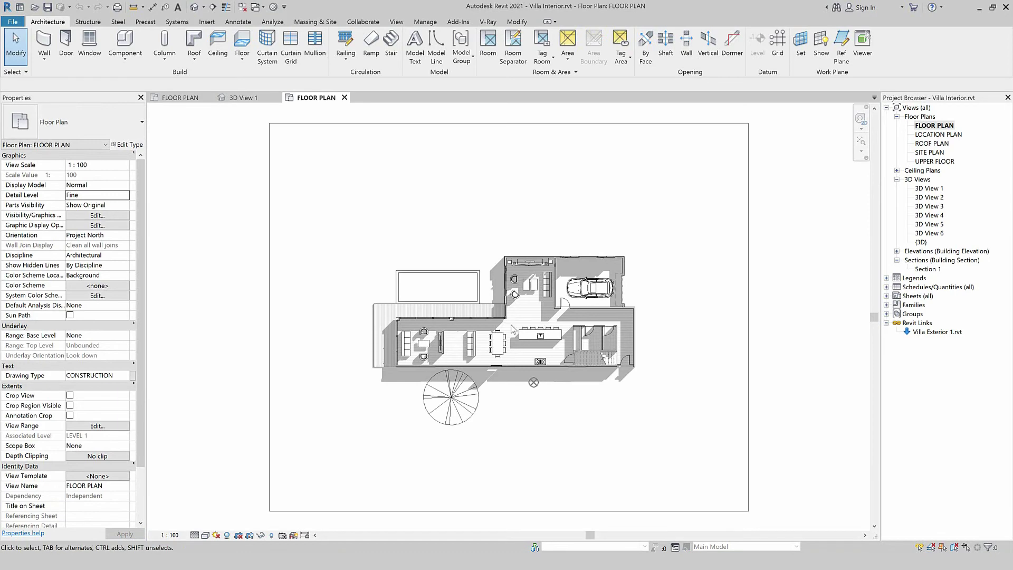
scroll(512, 332, "up", 3)
scroll(494, 391, "up", 3)
scroll(493, 390, "up", 1)
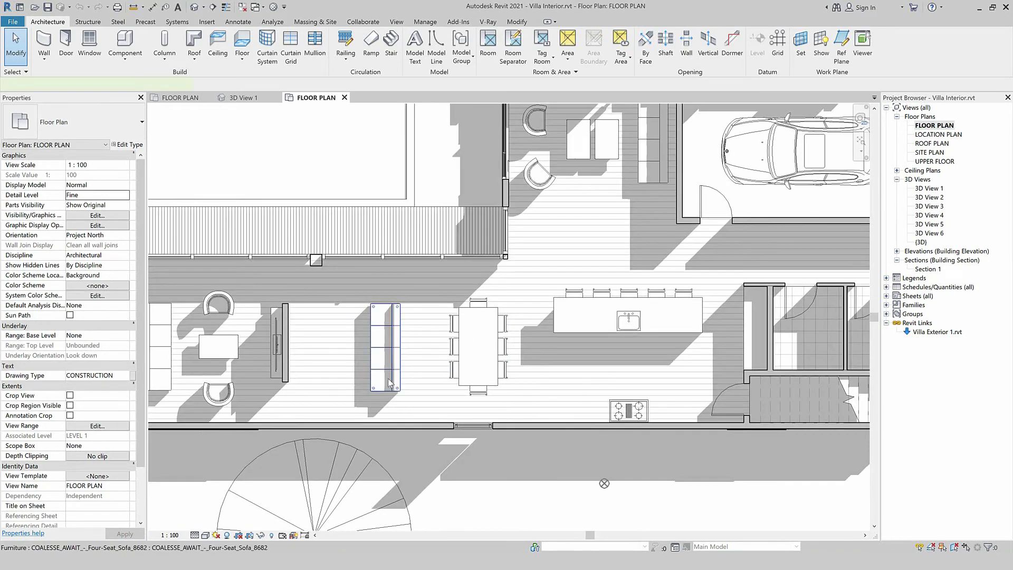
left_click(385, 348)
left_click(233, 57)
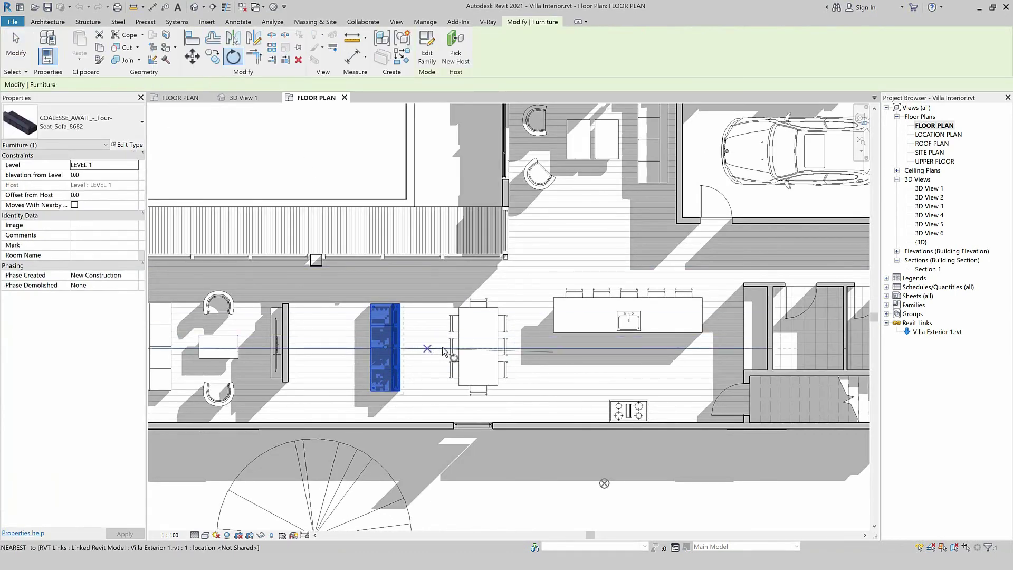
left_click(542, 361)
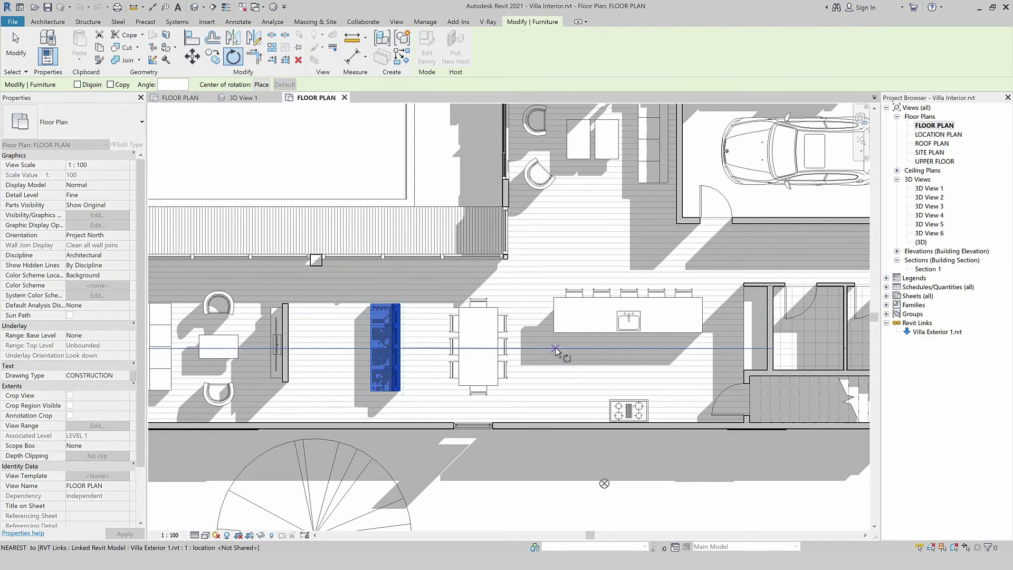
scroll(227, 401, "down", 3)
left_click(291, 471)
scroll(327, 401, "up", 2)
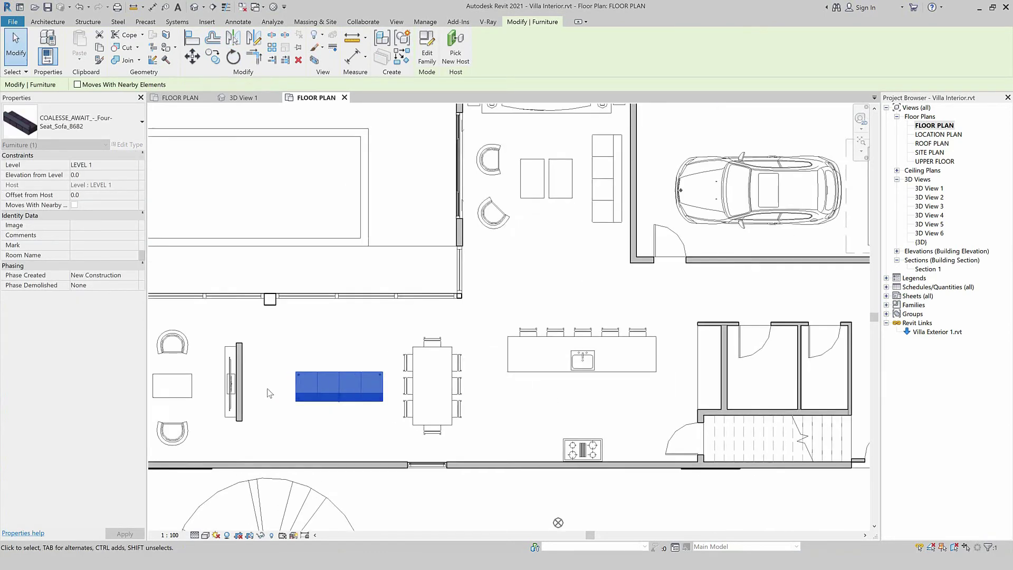
scroll(343, 411, "up", 2)
scroll(348, 414, "up", 2)
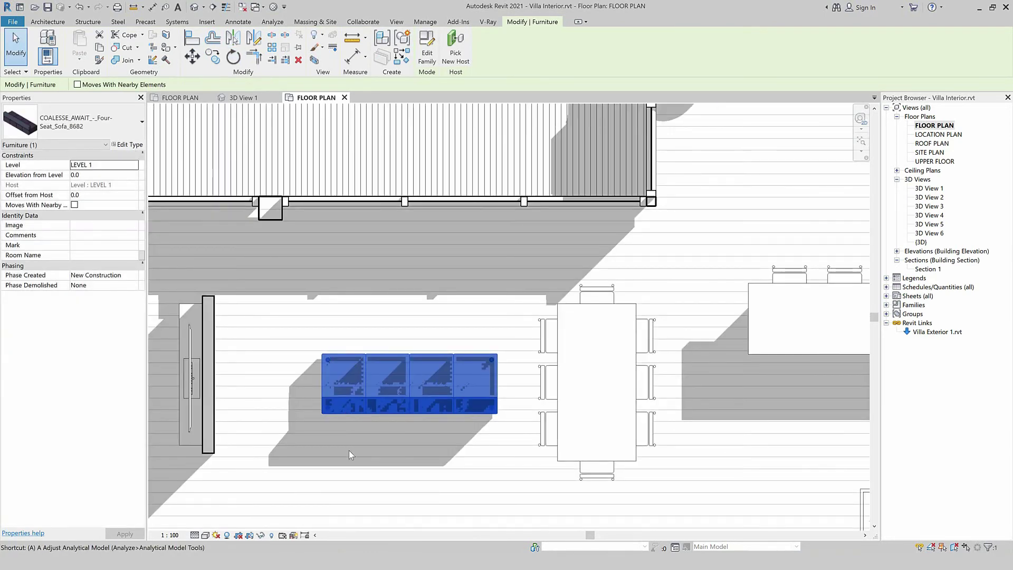
Align the sofa's edge to the wall line with AL, then nudge it slightly left.
key("a")
key("l")
left_click(209, 452)
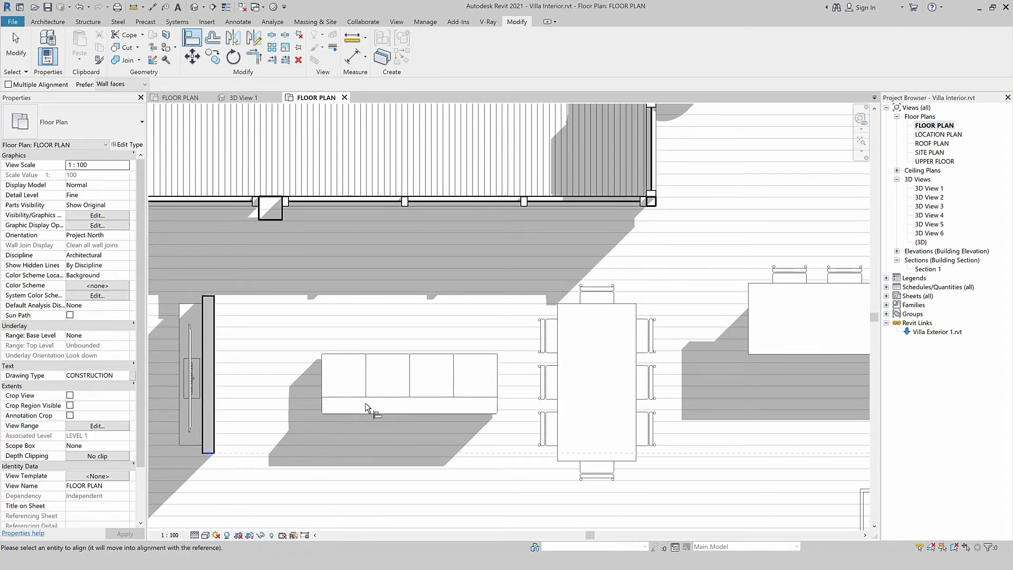
left_click(334, 414)
key("Escape")
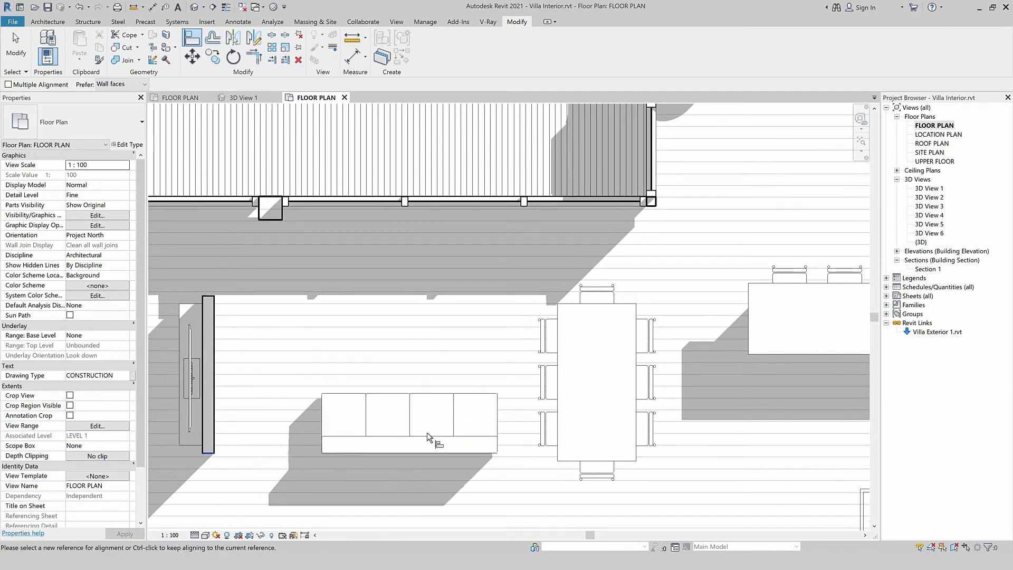
key("Escape")
left_click(411, 428)
left_click_drag(448, 442, 421, 441)
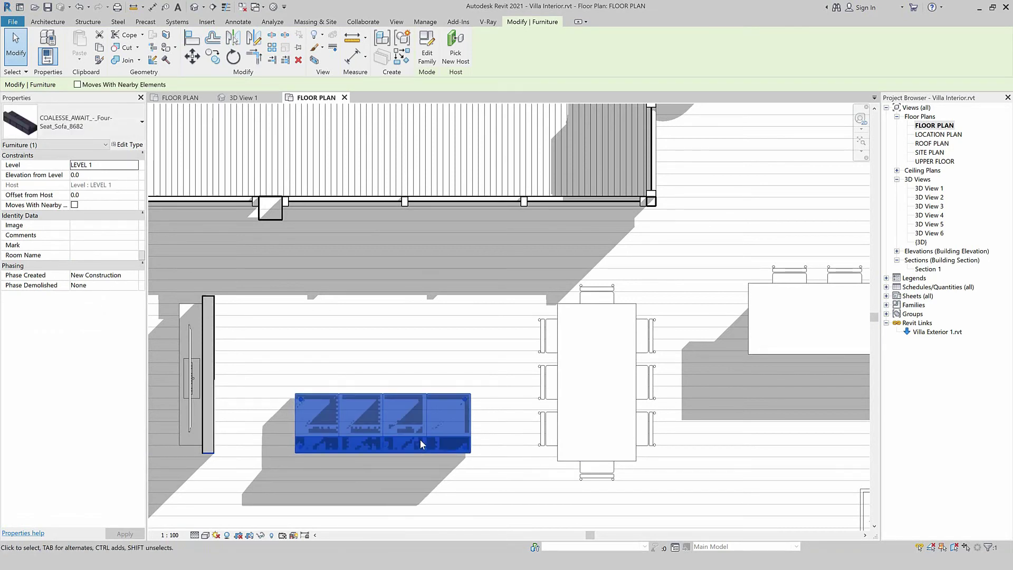
left_click(446, 355)
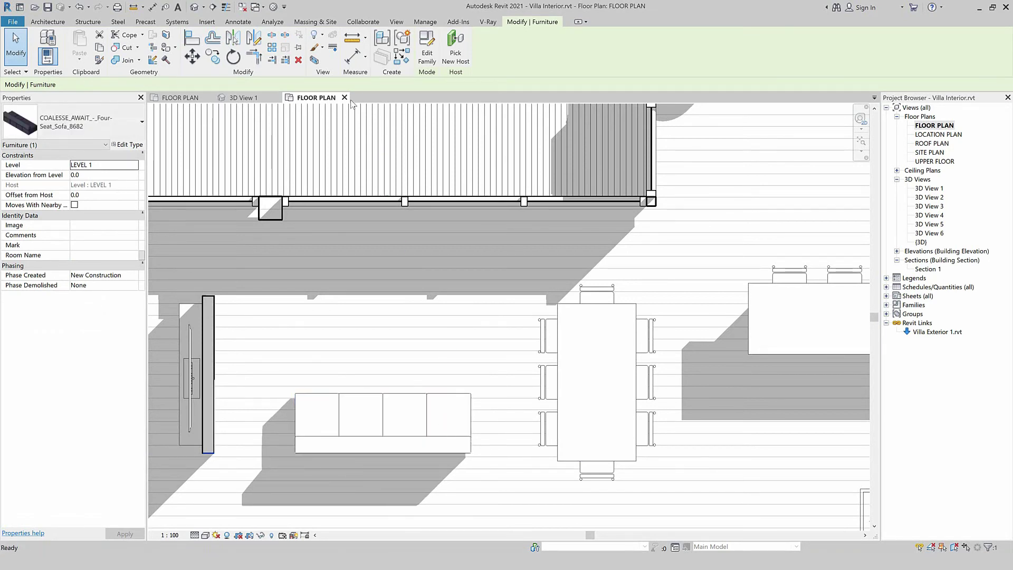
Close the Villa Interior floor plan and 3D views, returning to Villa Exterior's link entry.
left_click(344, 98)
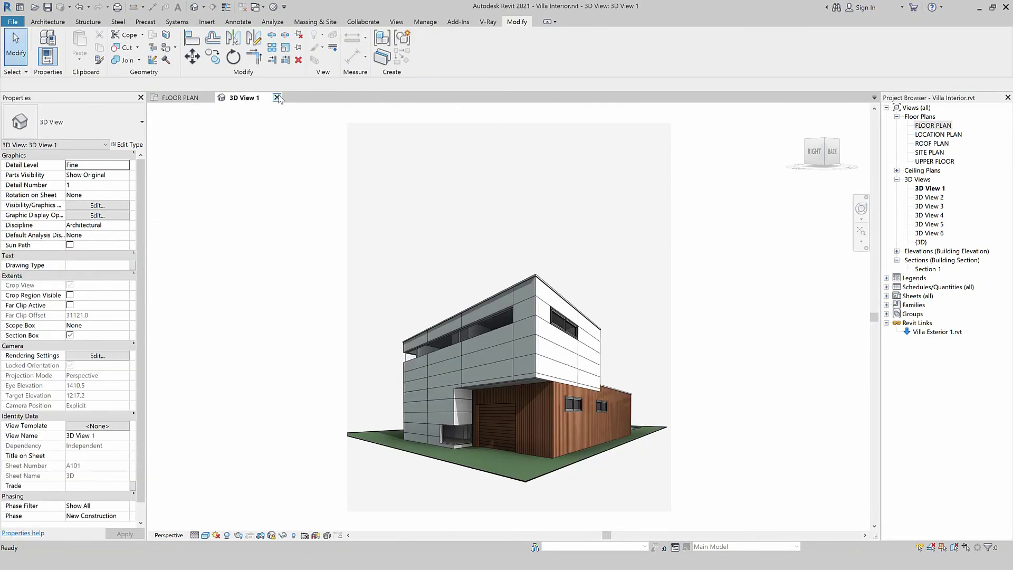
left_click(276, 98)
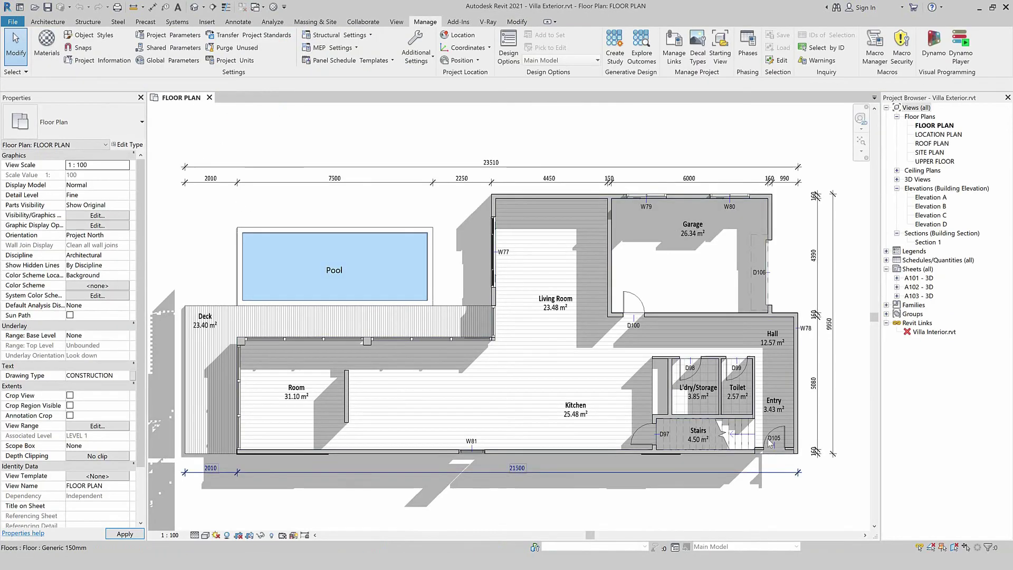
left_click(934, 332)
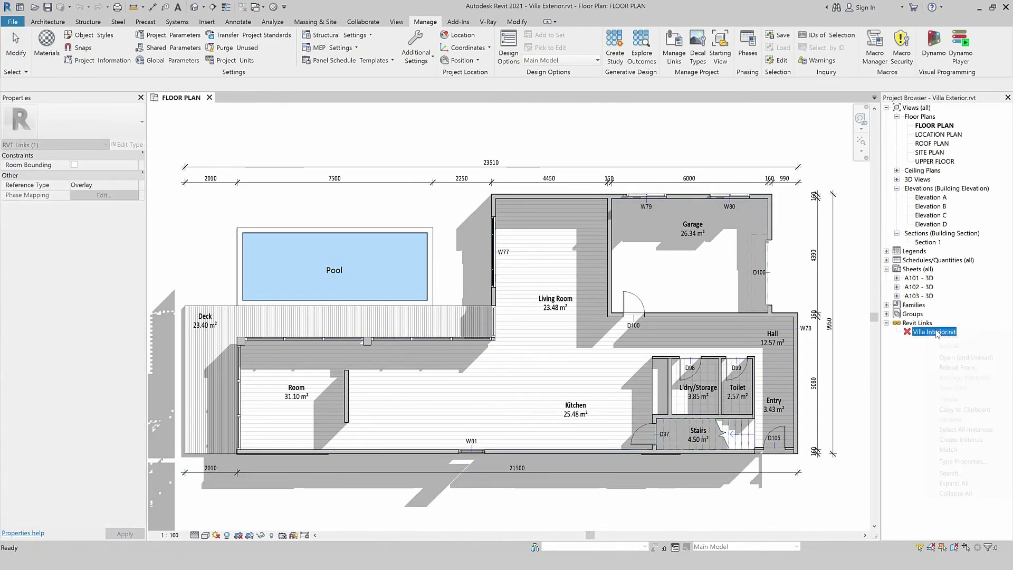
right_click(937, 333)
key("Escape")
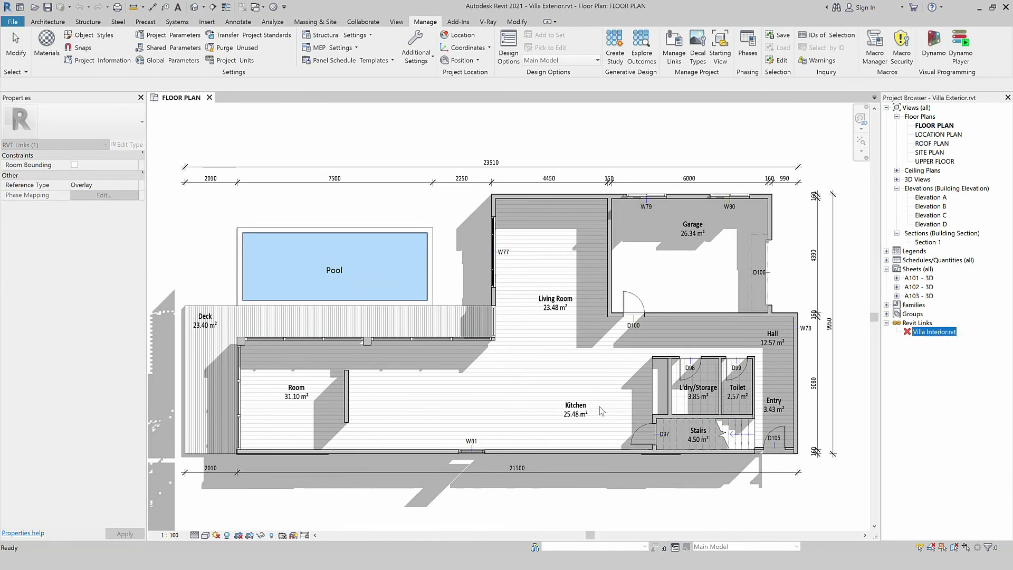